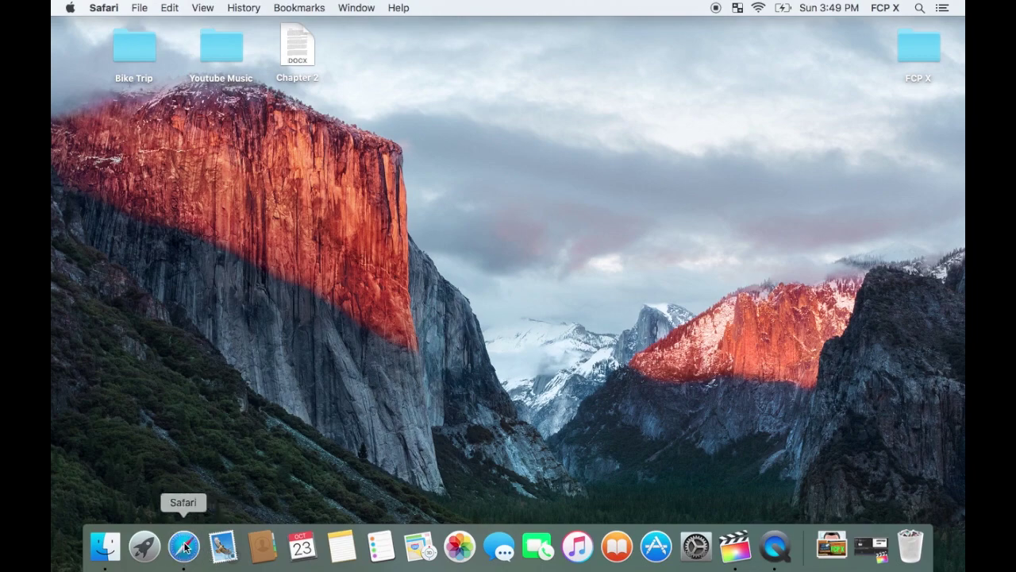
- Open your YouTube channel page in Safari from the Frequently Visited YouTube tile
left_click(184, 547)
left_click(107, 30)
left_click(244, 295)
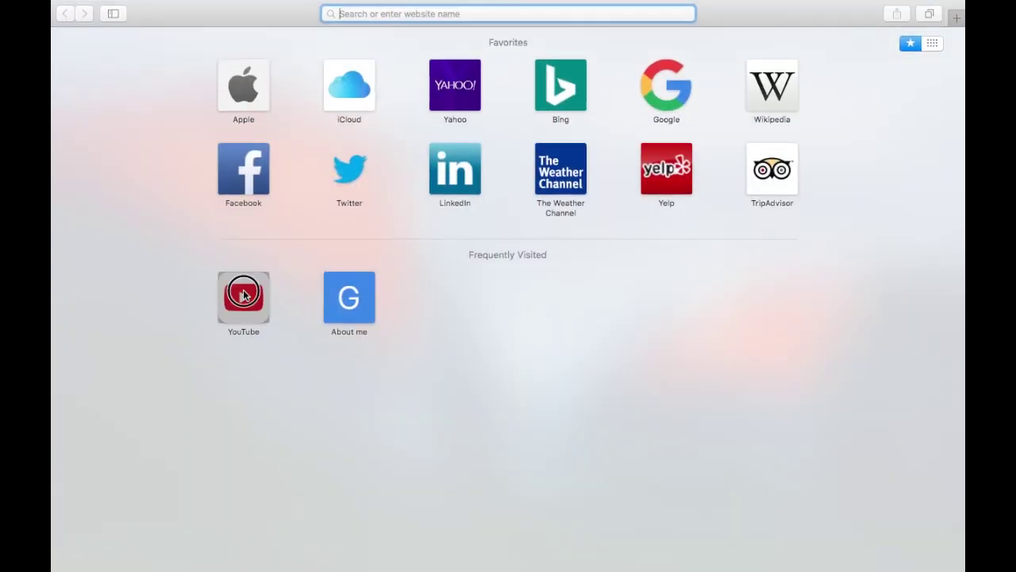
left_click(134, 105)
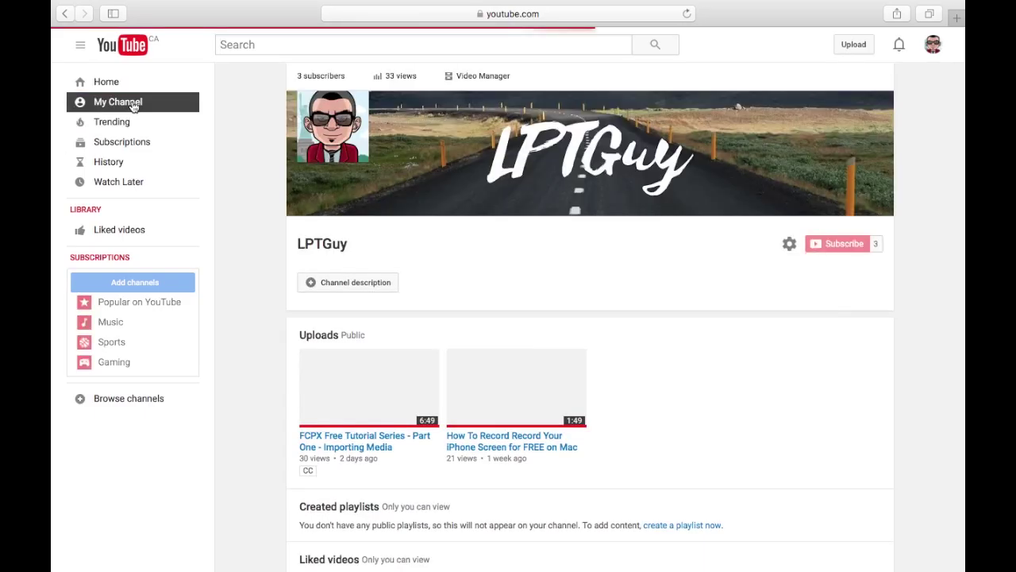
left_click(378, 394)
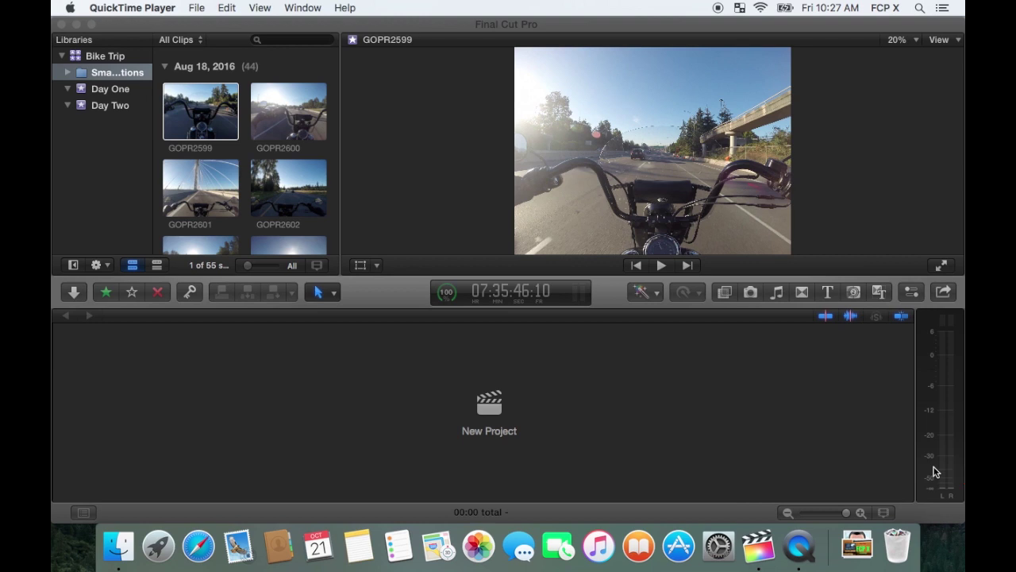
- In Final Cut Pro, expand Smart Collections and browse the All Video and Audio Only clips
left_click(131, 166)
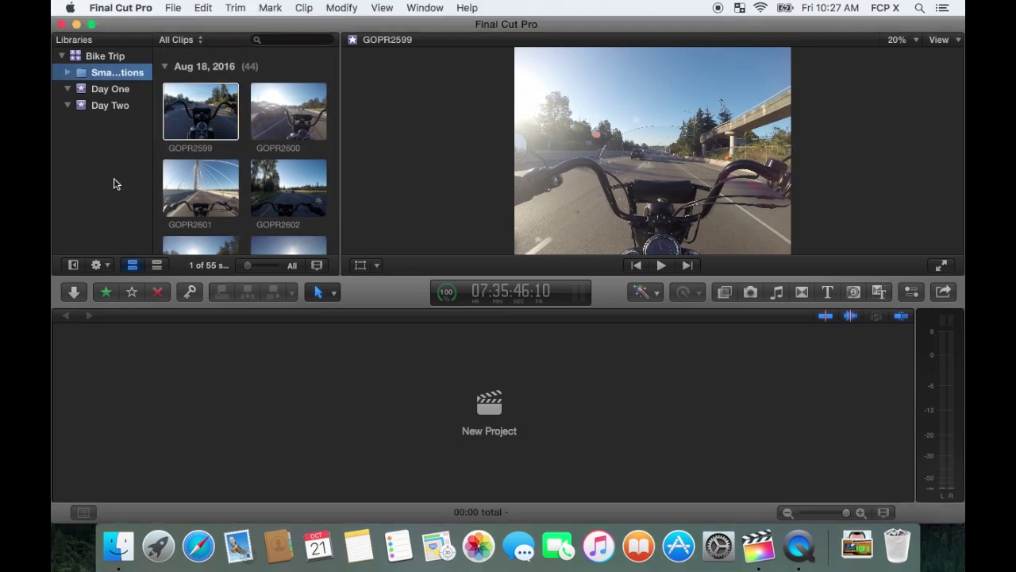
left_click(68, 72)
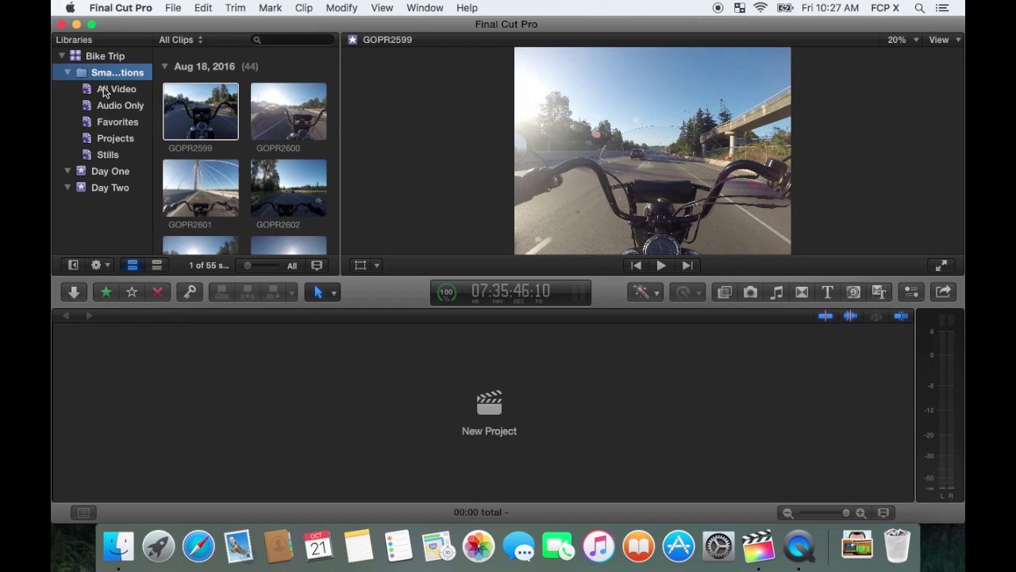
left_click(104, 92)
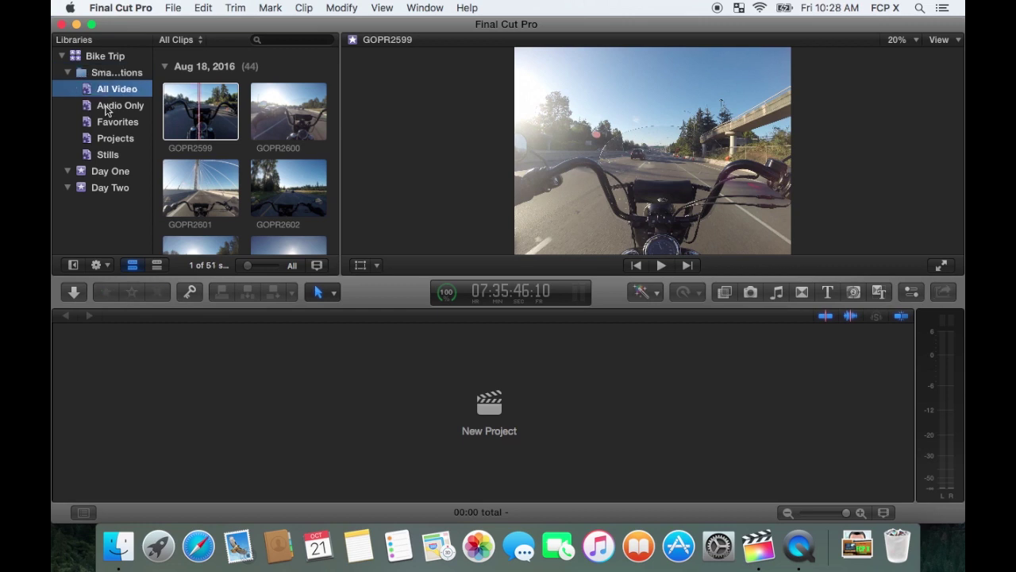
left_click(106, 110)
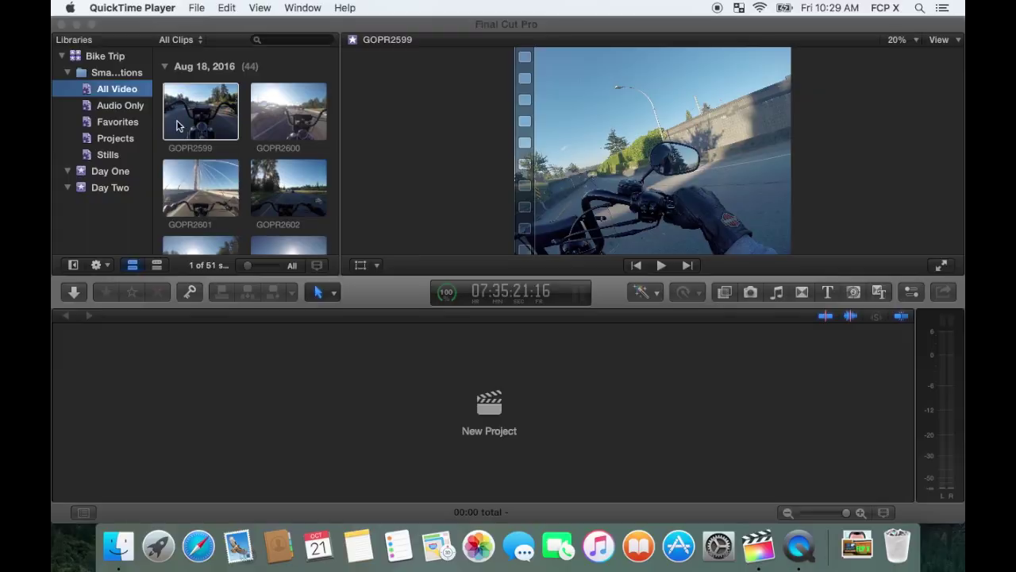
- Tag clip GOPR2599 with the keyword 'city'
left_click(182, 129)
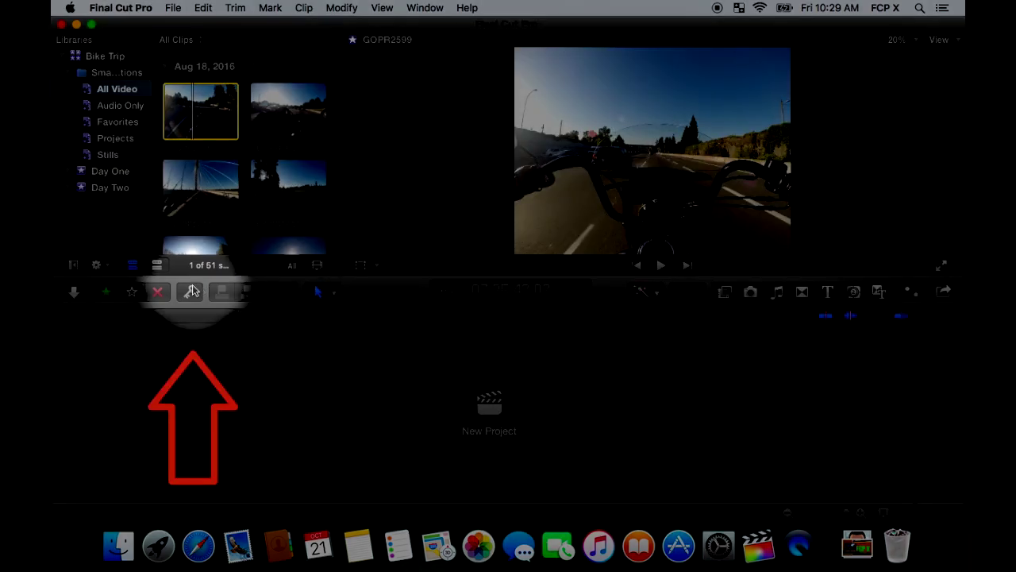
left_click(191, 292)
type("city")
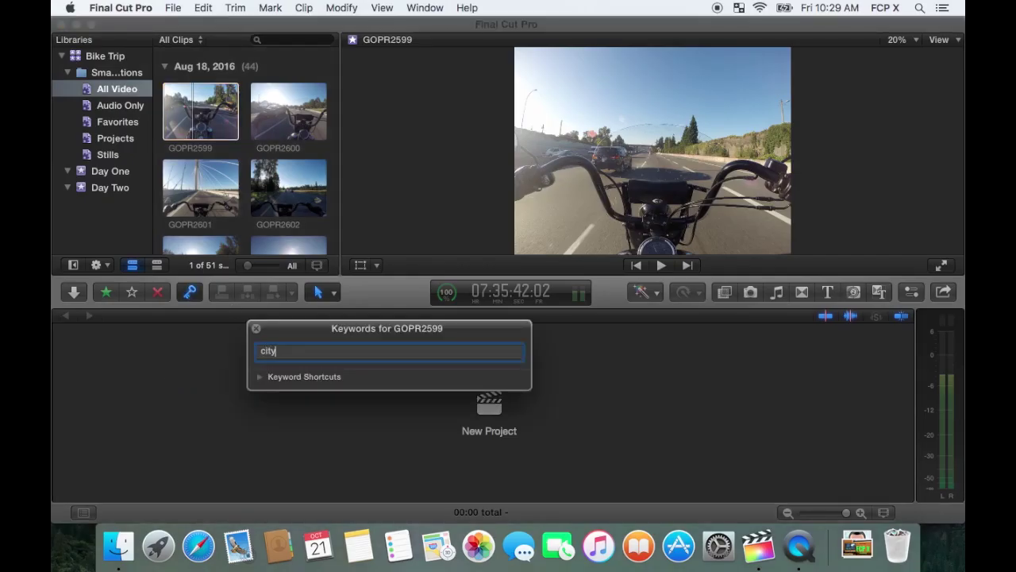
key("Return")
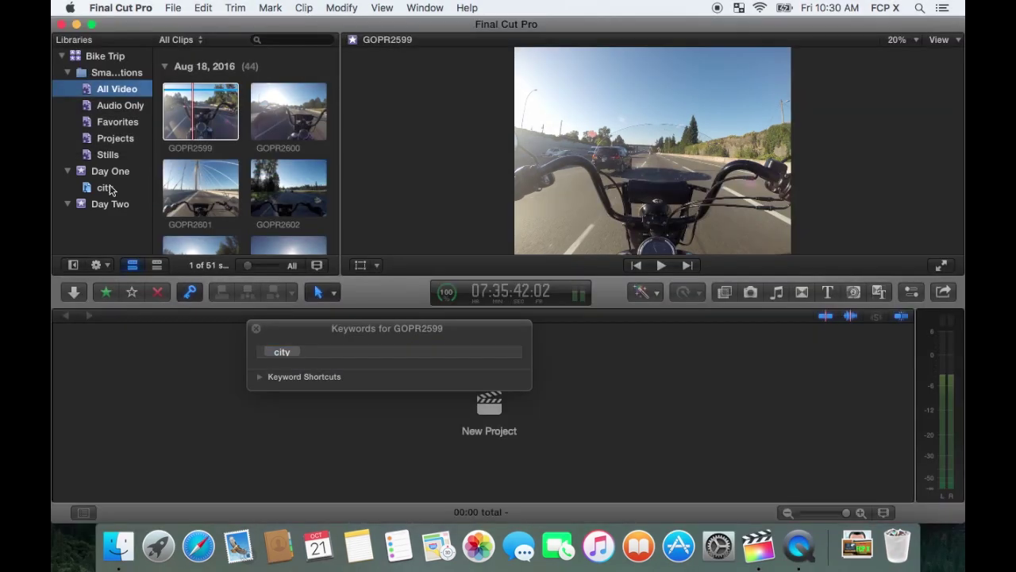
- Check the city collection, then add the keyword 'helmet cam' from Day One
left_click(99, 191)
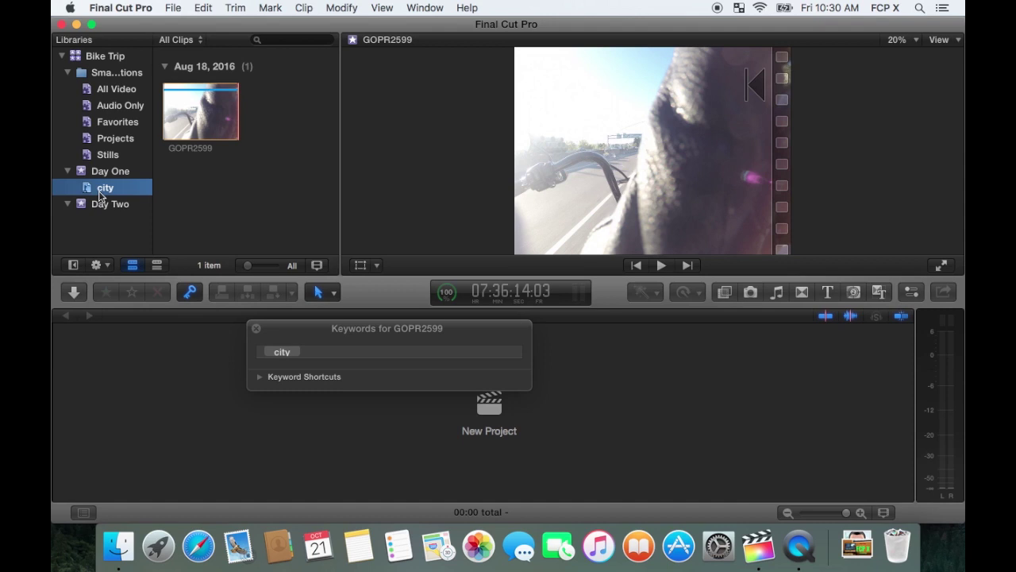
left_click(100, 170)
type("helmet cam")
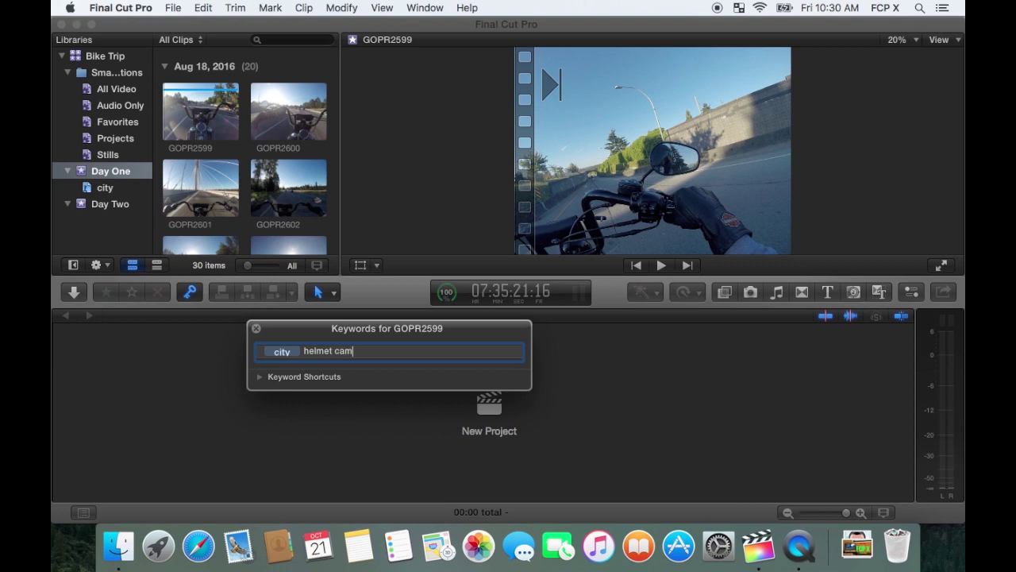
key("Return")
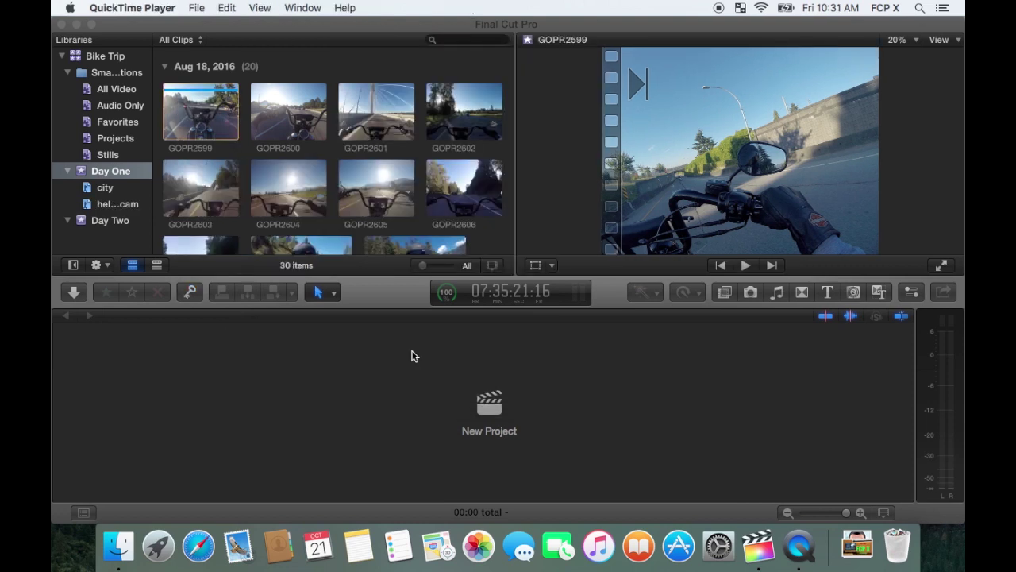
- Create a new keyword collection named 'Freeway' under the Day One event
right_click(93, 173)
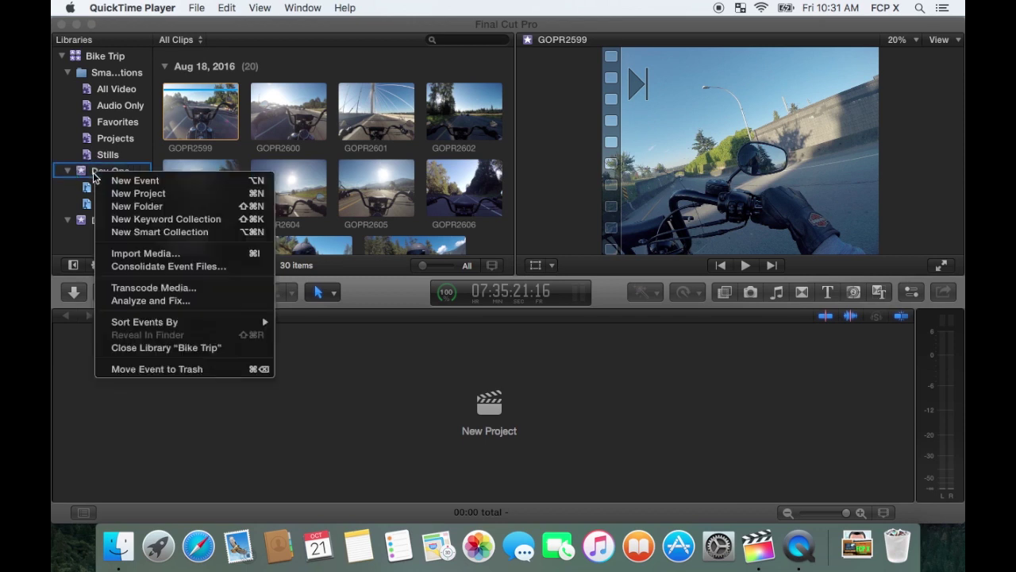
left_click(159, 232)
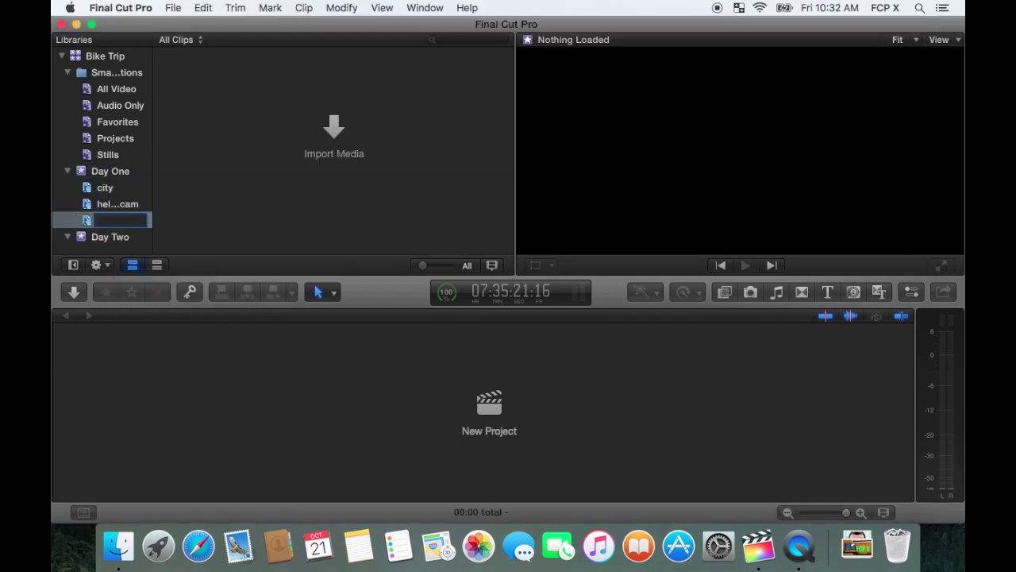
type("Freeway")
key("Return")
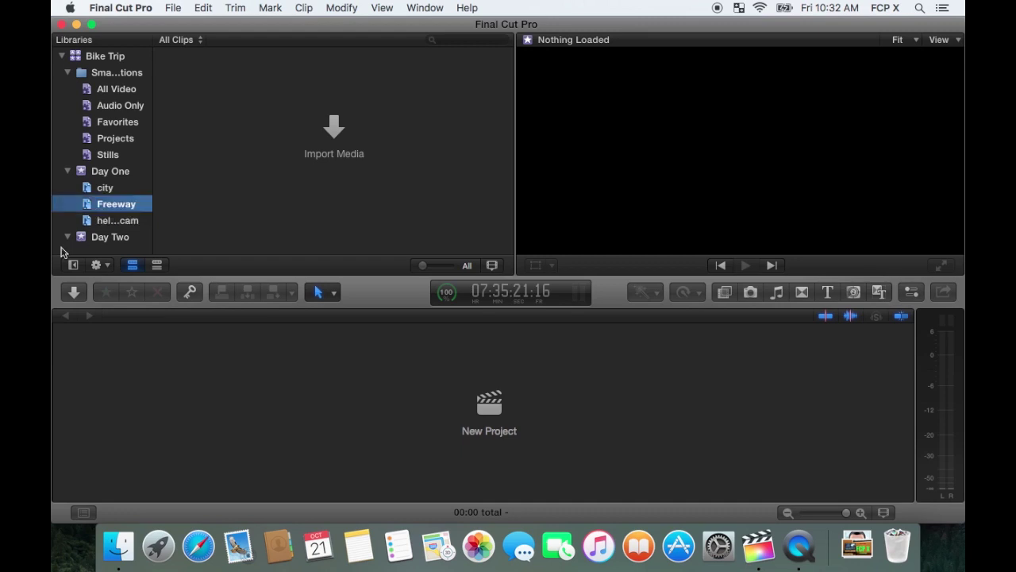
- Add 22 Day One clips, starting at GOPR2603, to the Freeway collection and review it
left_click(108, 171)
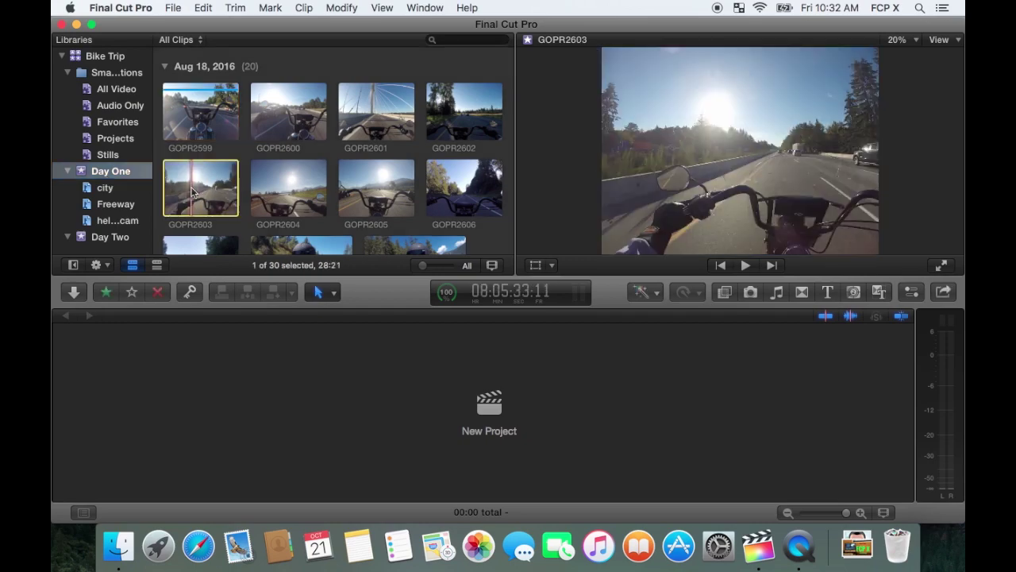
key("shift+Right")
key("shift+Right")
key("shift+Right")
key("shift+Right")
key("shift+Right")
key("shift+Right")
key("shift+Right")
key("shift+Right")
key("shift+Right")
key("shift+Right")
key("shift+Right")
key("shift+Right")
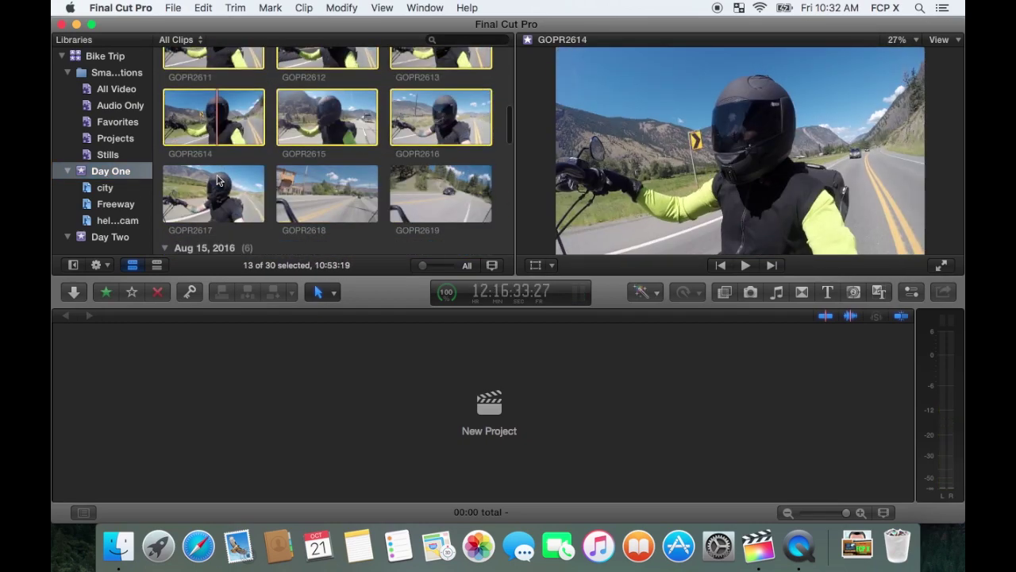
key("shift+Right")
key("shift+Right")
key("shift+Right")
key("shift+Right")
key("shift+Right")
key("shift+Right")
key("shift+Right")
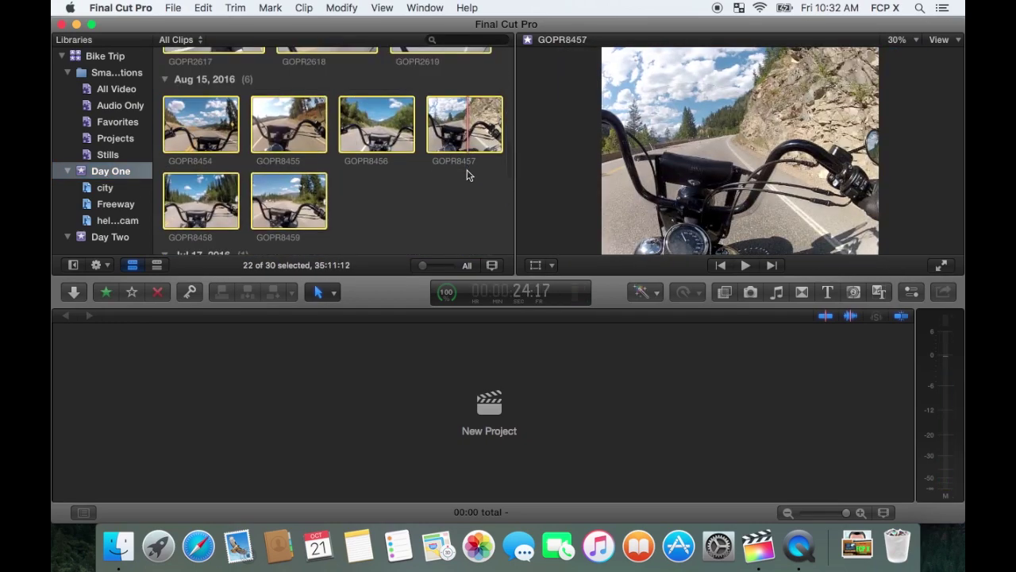
mouse_move(202, 143)
left_mouse_down()
mouse_move(153, 174)
mouse_move(130, 208)
left_mouse_up()
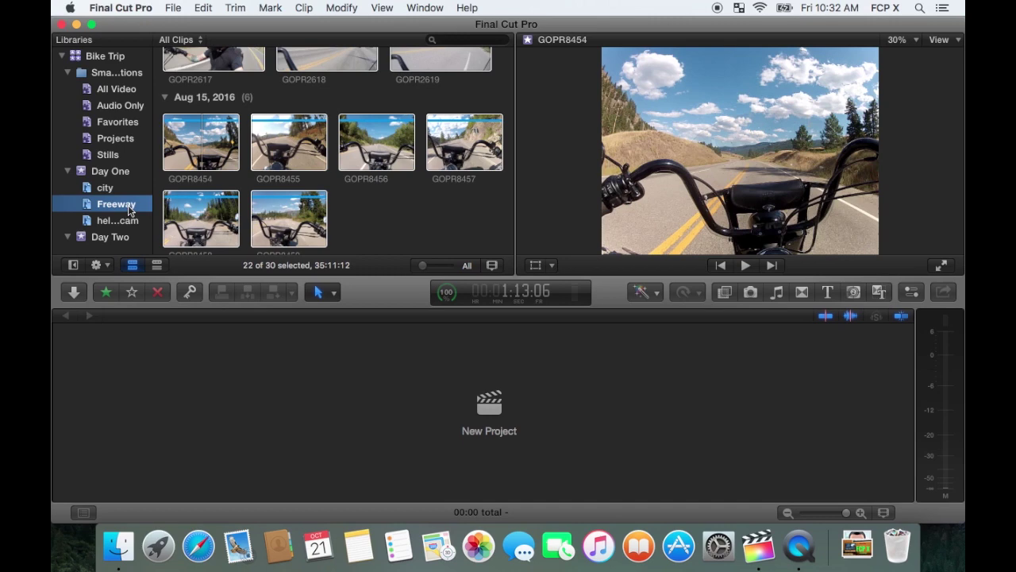
left_click(130, 208)
scroll(346, 230, "down", 5)
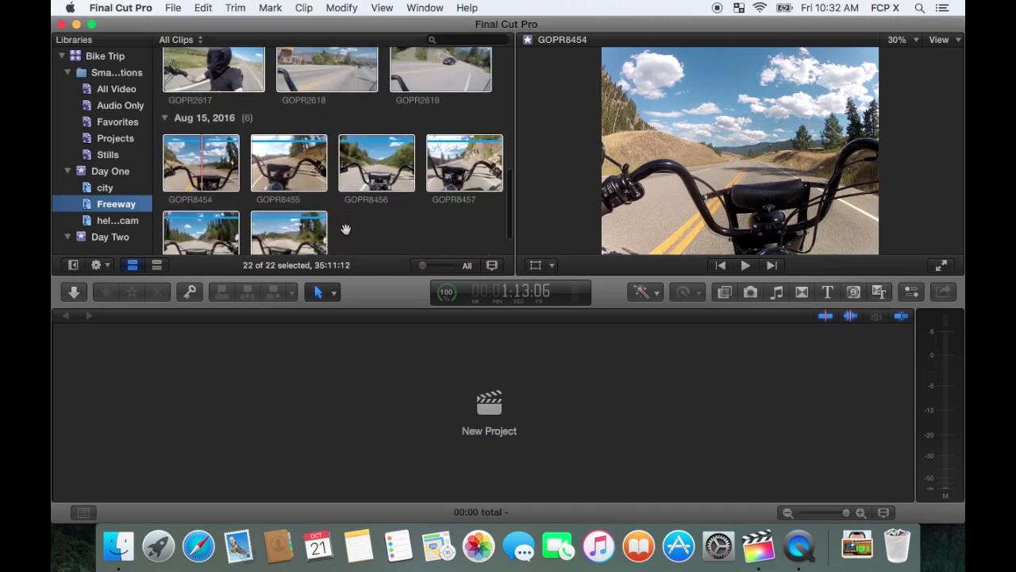
- Tag fourteen Day Two clips with the keywords 'fast' and 'Freeway'
scroll(345, 230, "down", 3)
left_click(110, 237)
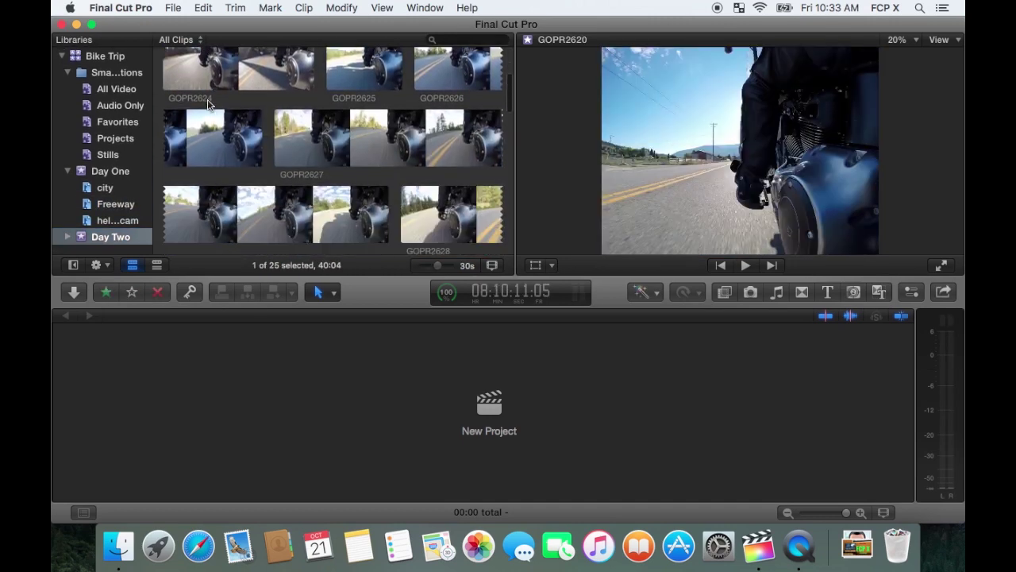
scroll(209, 104, "down", 3)
left_click(211, 158, "shift")
scroll(210, 159, "down", 3)
key("ctrl+k")
type("f")
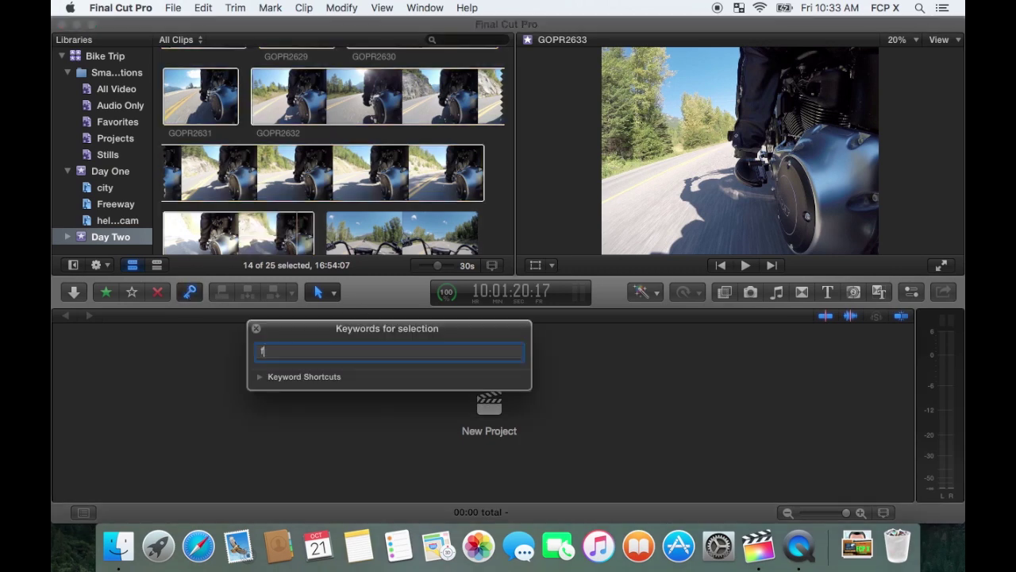
type("ast,Freeway,")
- Tag six clips starting at GOPR2634 with 'helmet', then set an in point
left_click(355, 93)
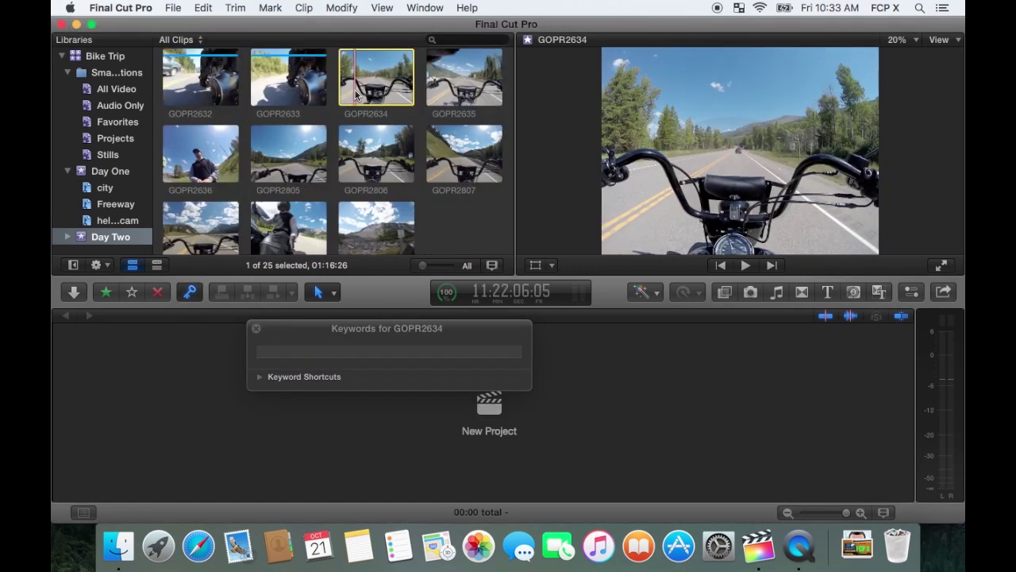
left_click(200, 228, "shift")
scroll(337, 151, "down", 1)
type("helmet")
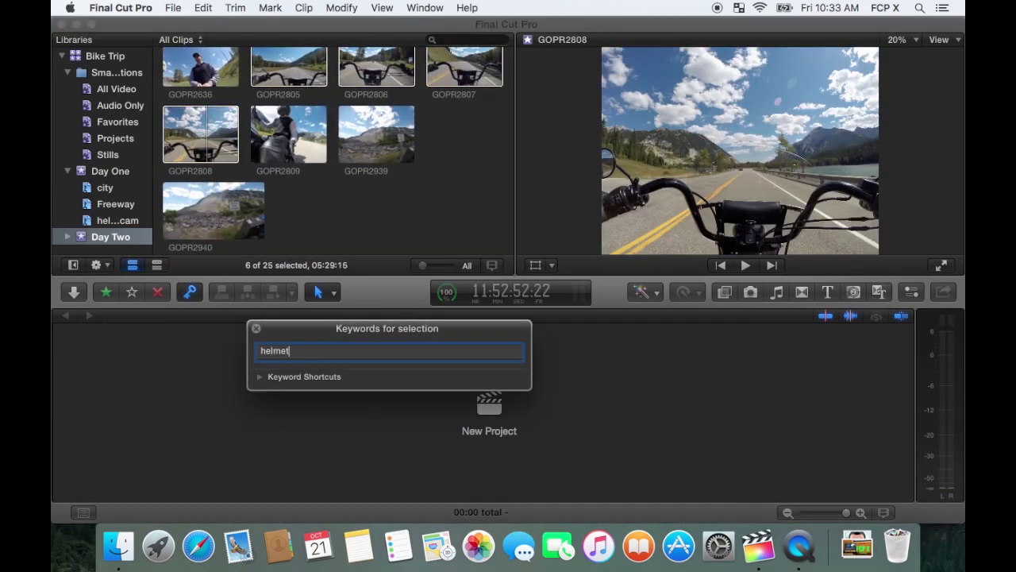
type(",")
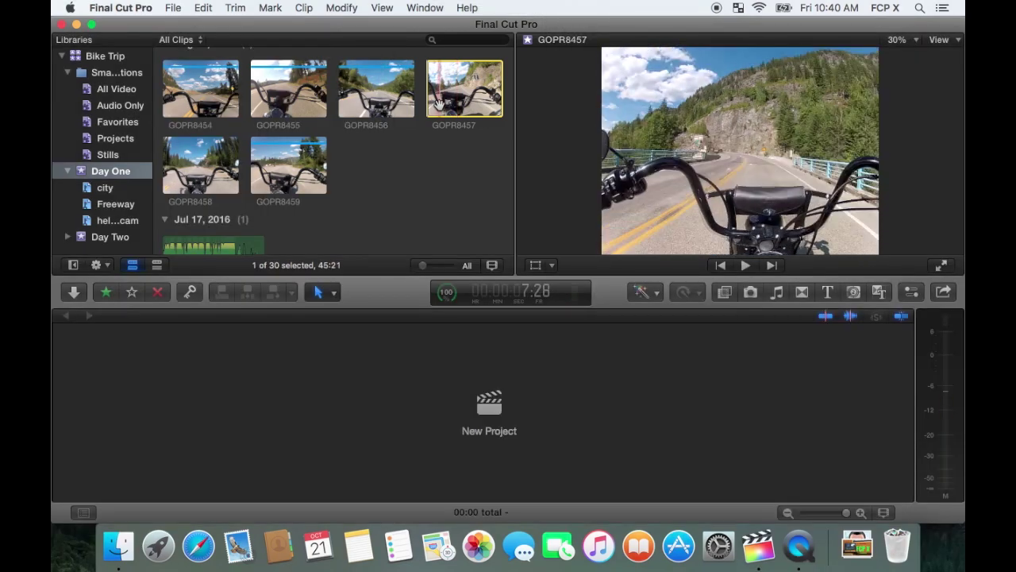
key("i")
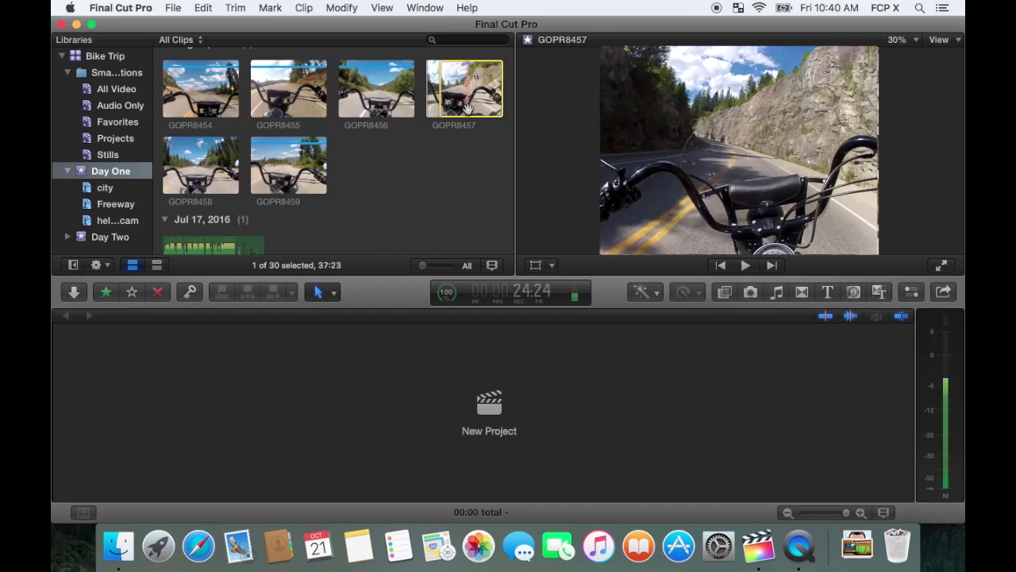
- End the range of GOPR8457 at the current frame and tag it with the keyword 'curve'
key("o")
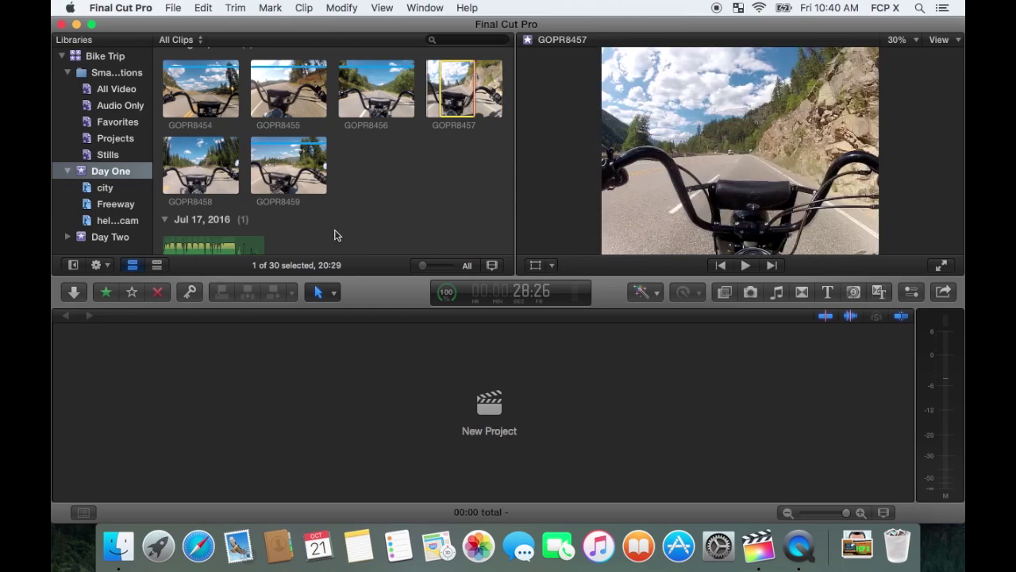
left_click(191, 292)
type("curve")
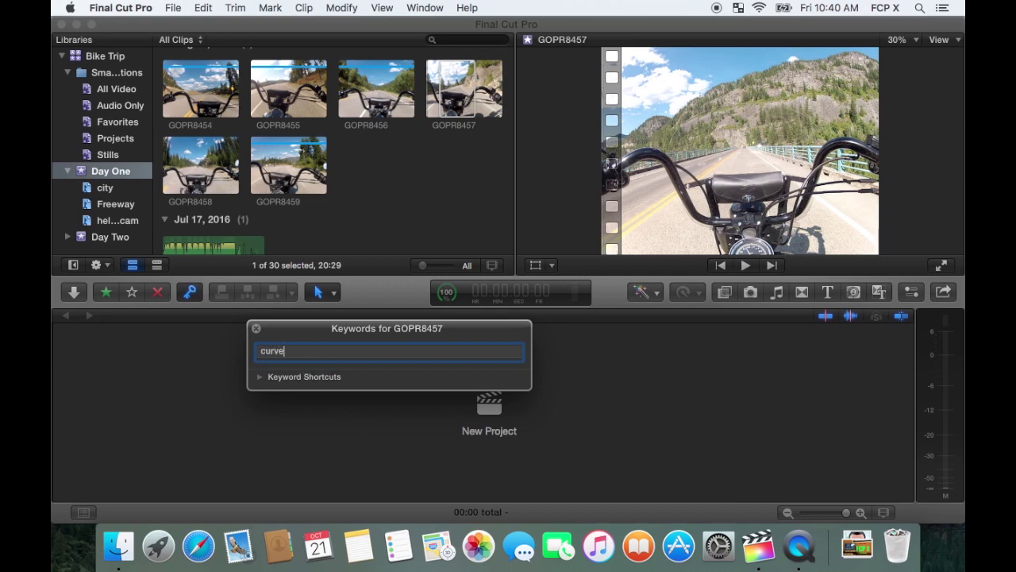
key("Return")
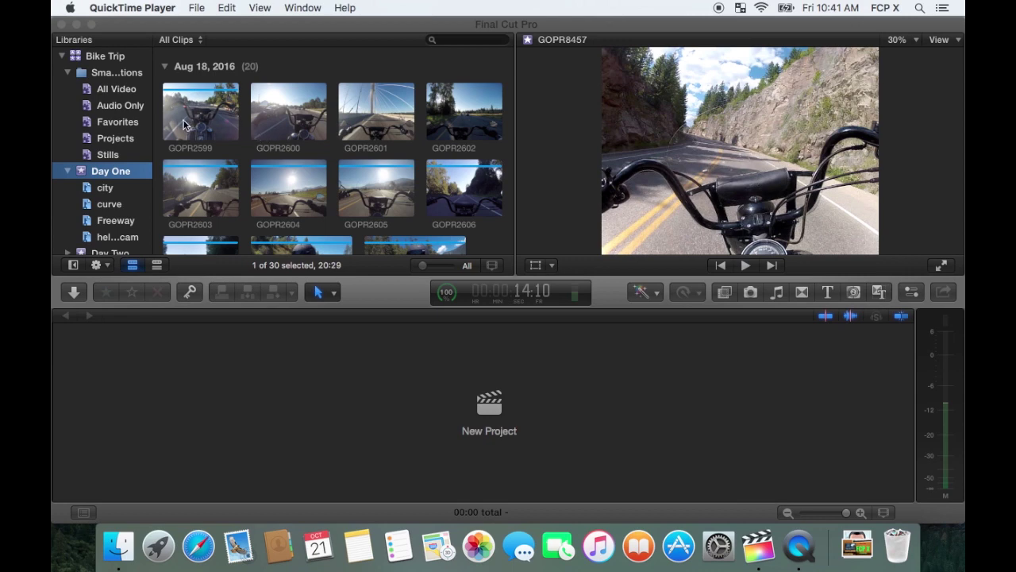
- Mark a short in/out range near the start of GOPR2599 as Favorite, then reselect ranges
left_click(189, 124)
key("space")
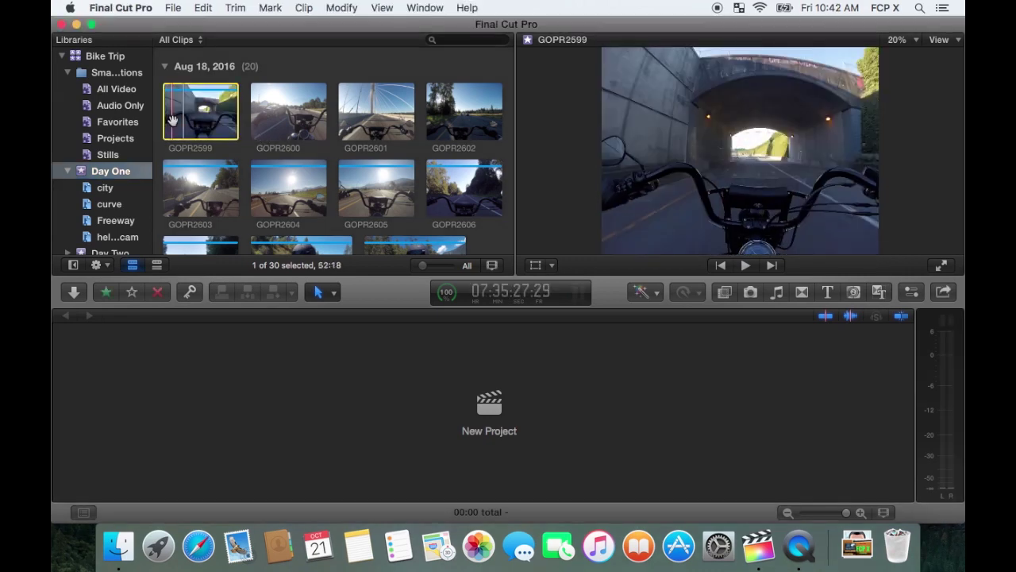
key("space")
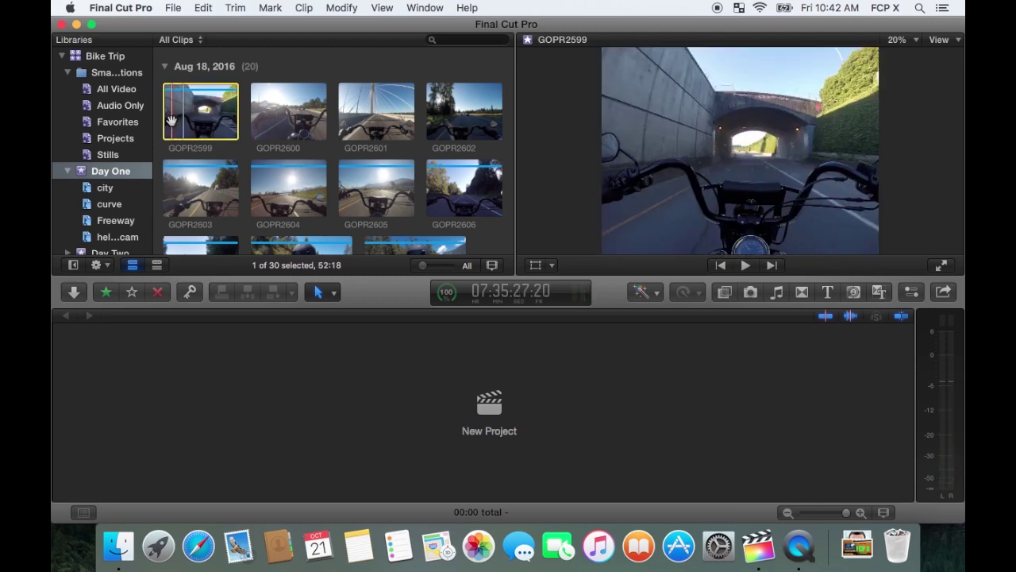
key("i")
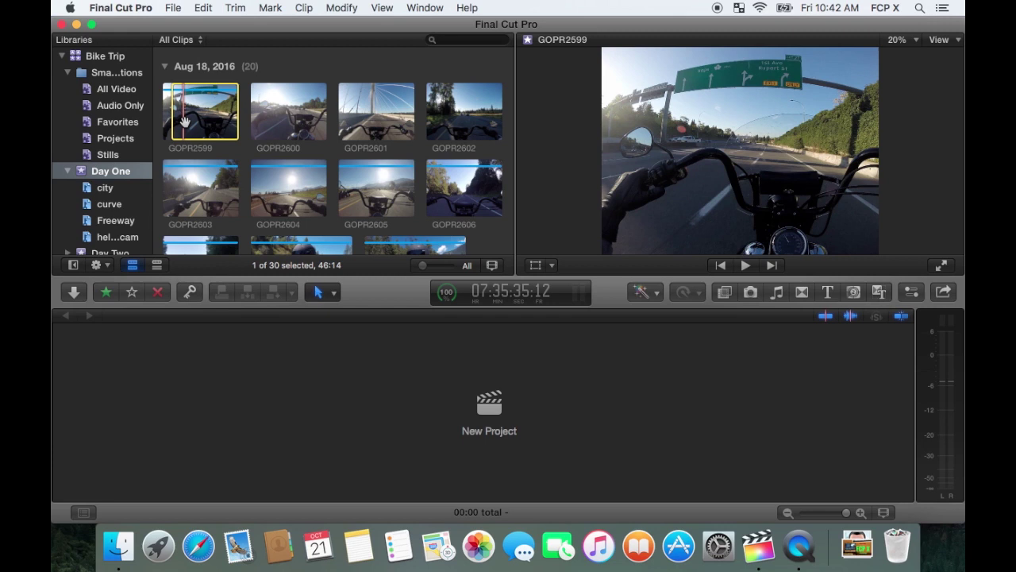
key("o")
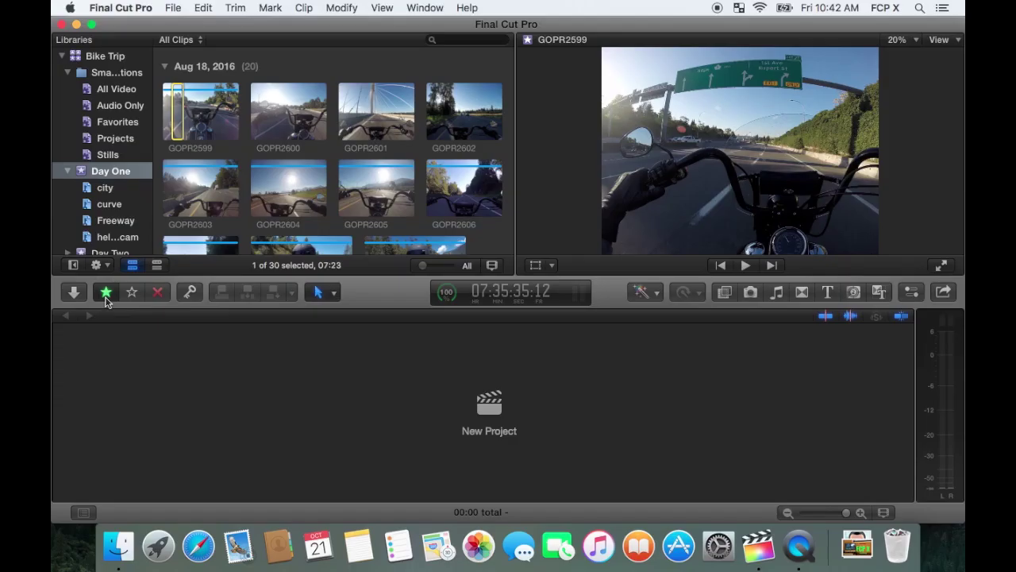
left_click(105, 293)
left_click_drag(199, 111, 218, 118)
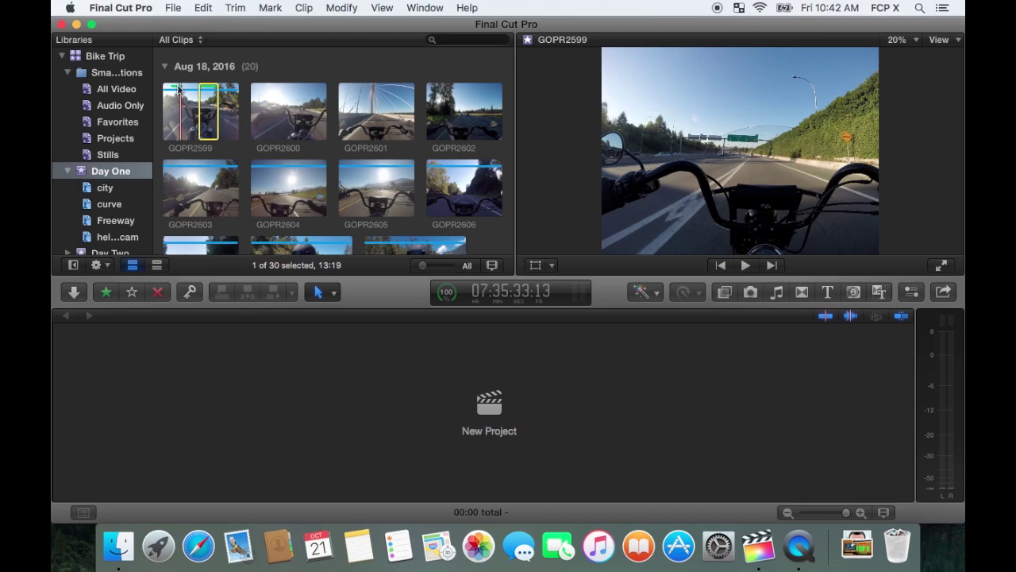
left_click_drag(171, 91, 184, 92)
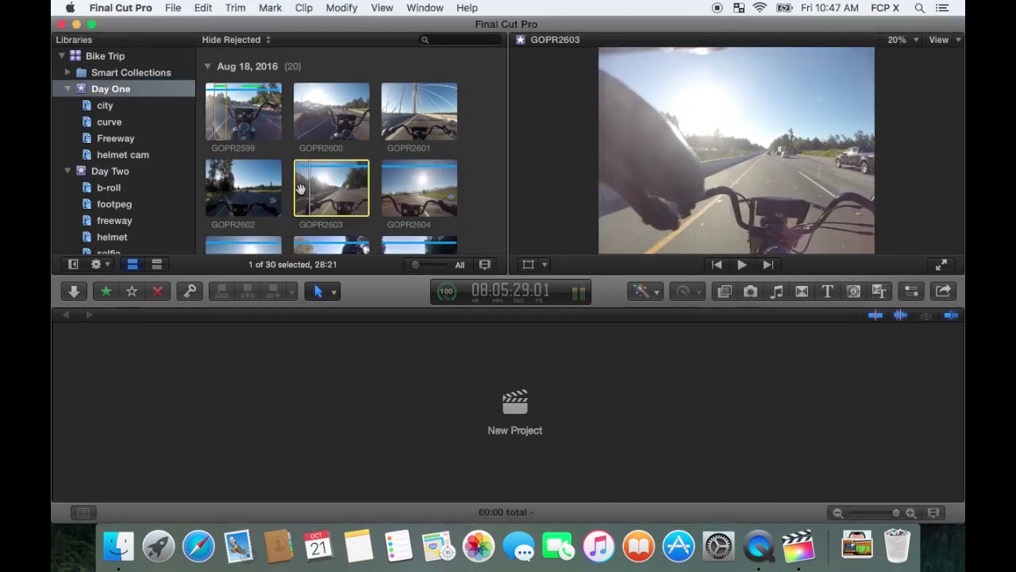
- Play GOPR2603, set a short in/out range, and mark that range Rejected
key("space")
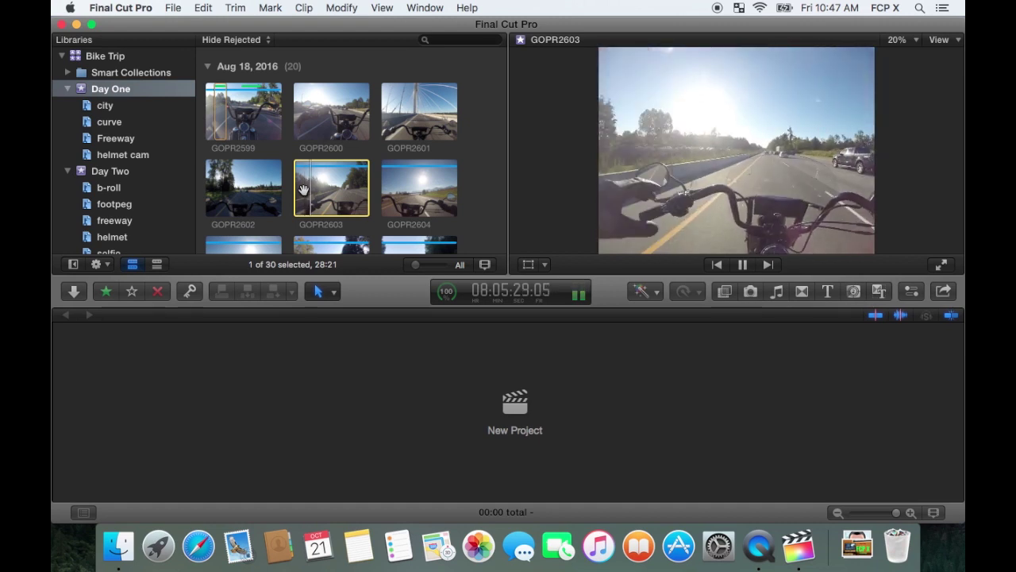
key("super+shift+f")
key("space")
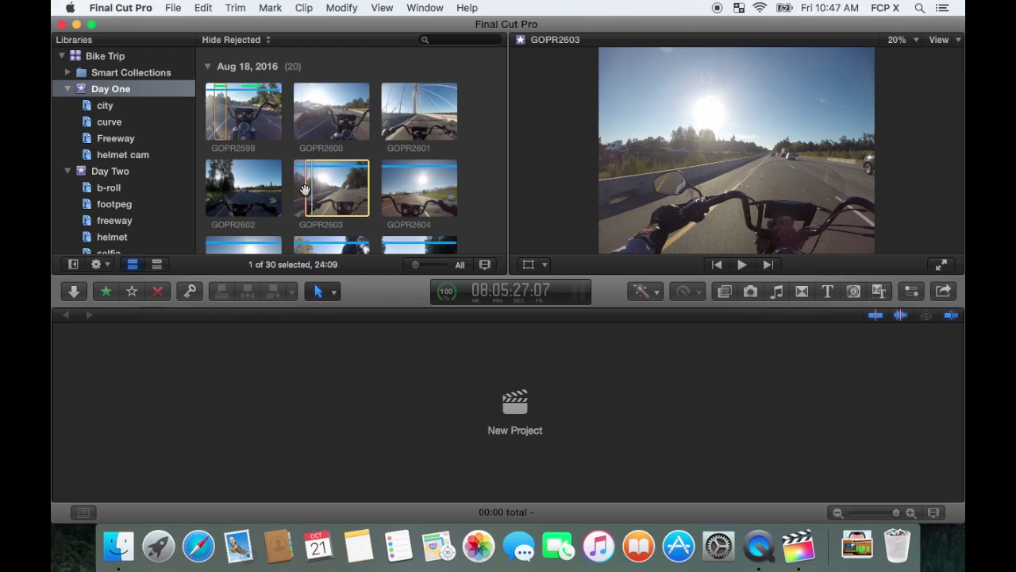
key("i")
key("o")
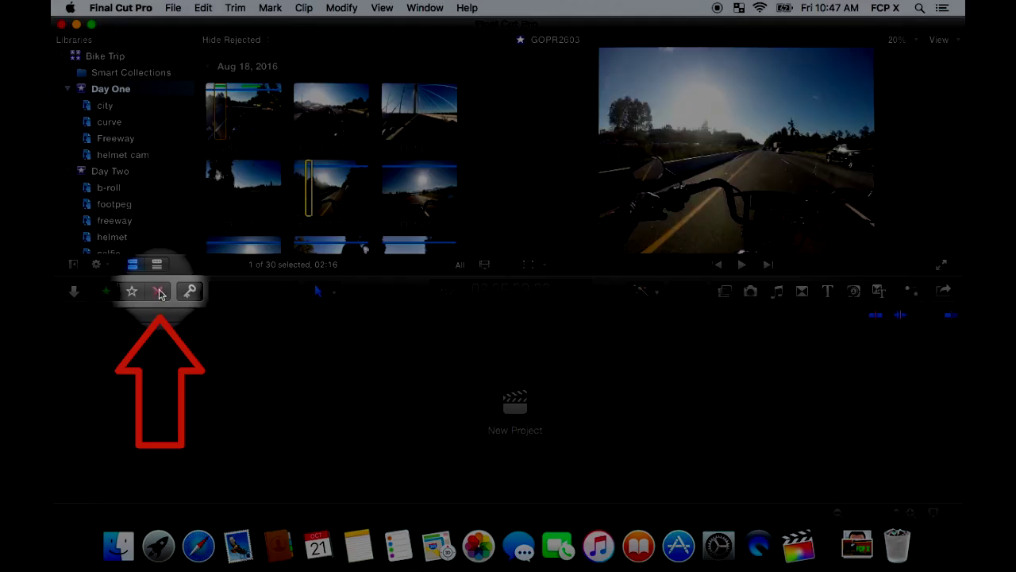
left_click(158, 292)
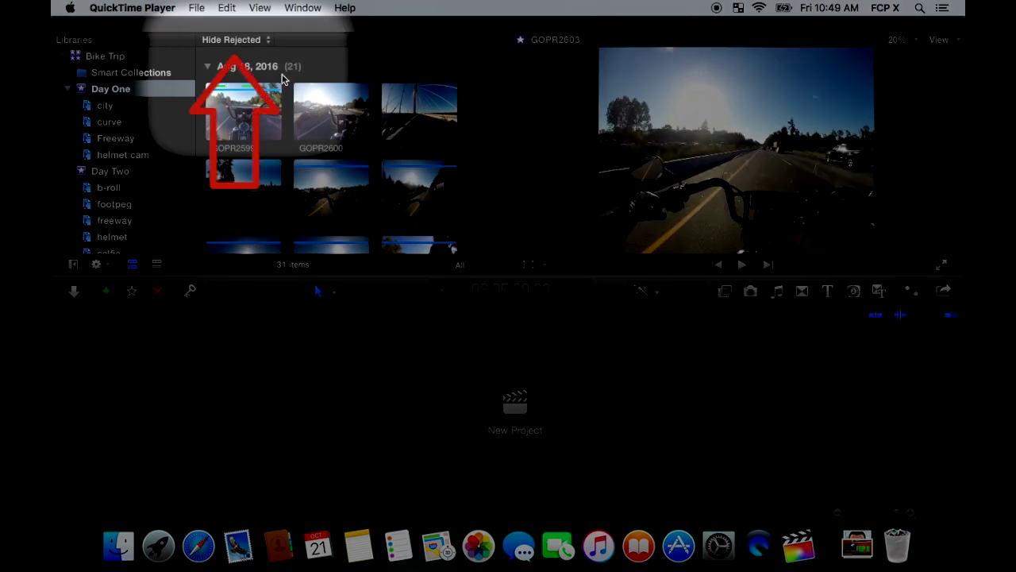
- Set the browser filter to All Clips, back to Hide Rejected, then reject part of GOPR2600
left_click(266, 41)
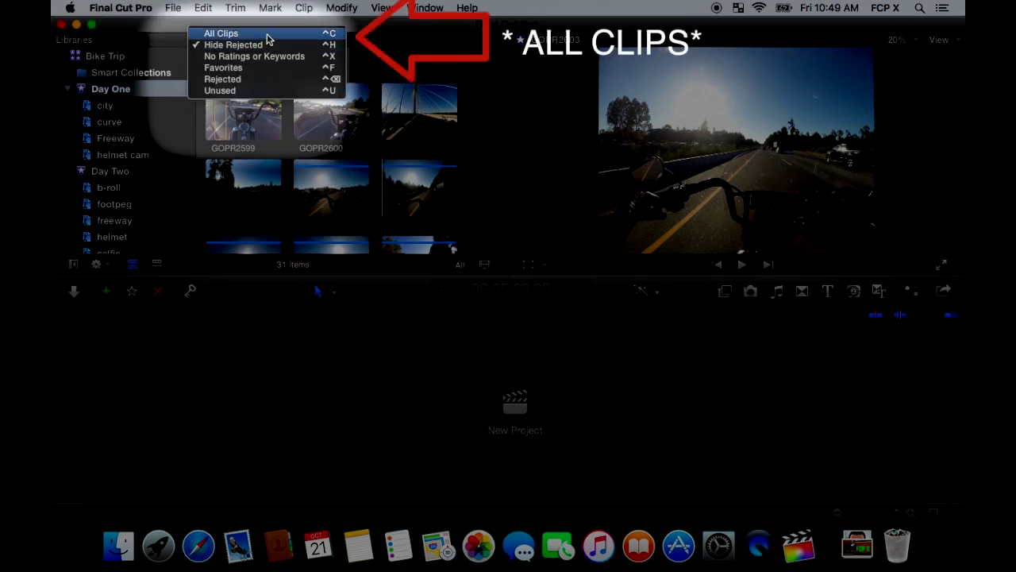
left_click(268, 35)
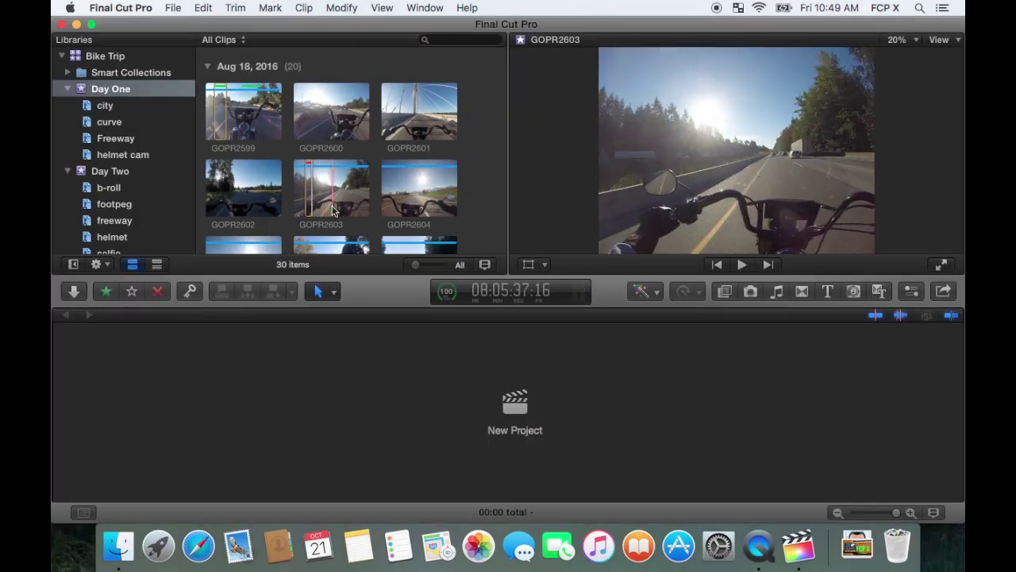
left_click(236, 42)
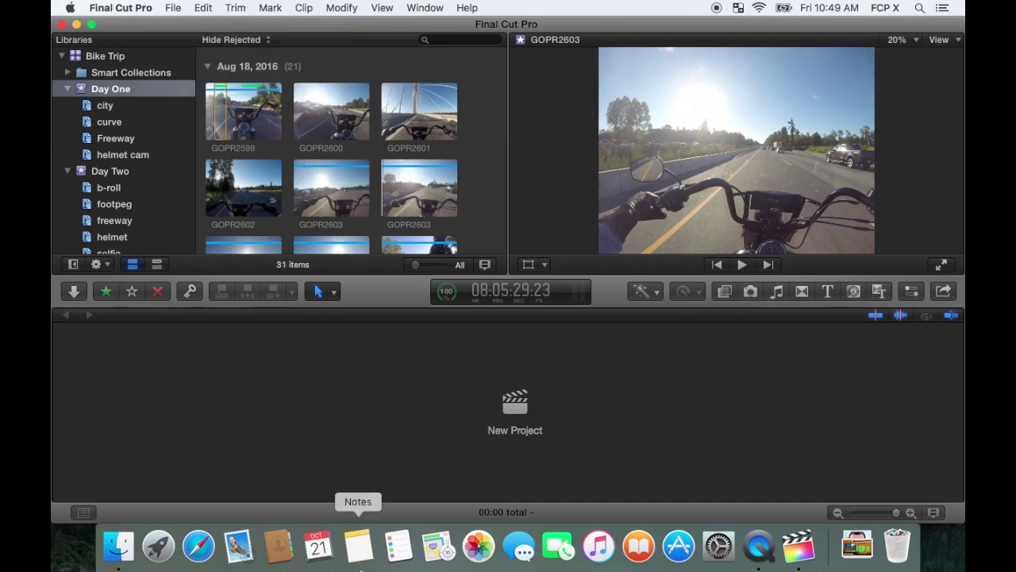
left_click(325, 119)
key("Delete")
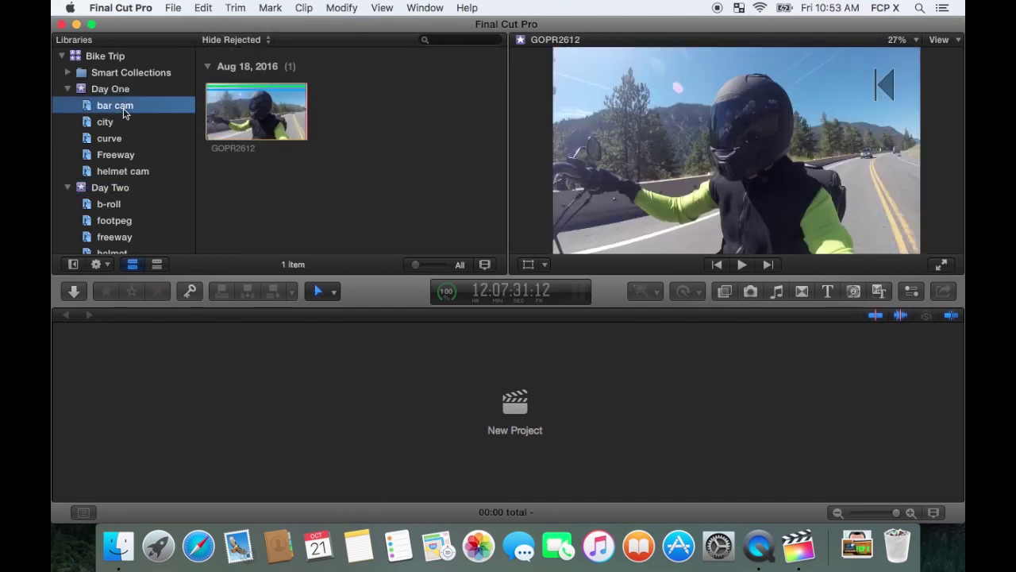
- Browse the city keyword collection, then the Audio Only and All Video smart collections
left_click(118, 143)
left_click(112, 124)
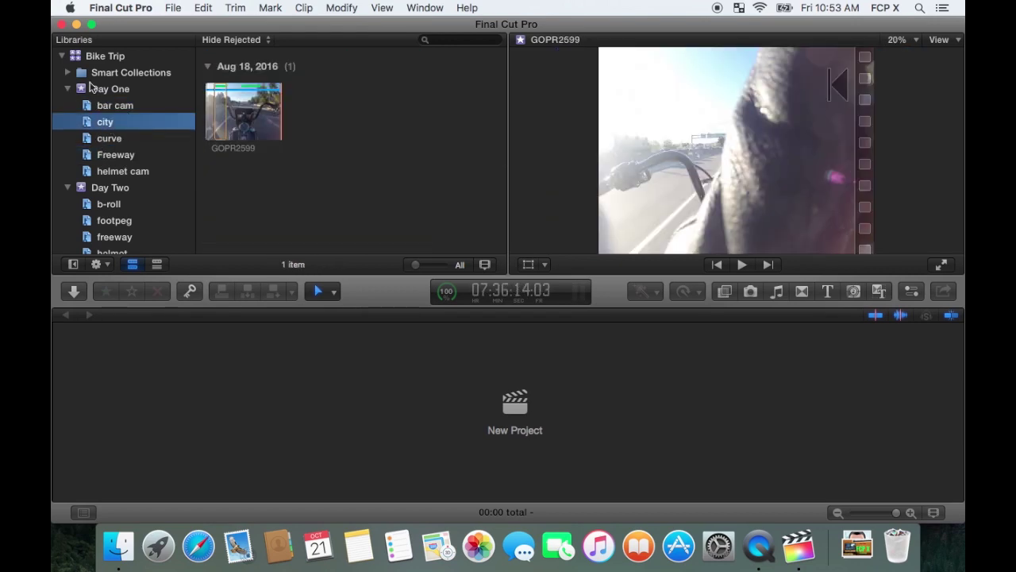
left_click(68, 72)
left_click(105, 112)
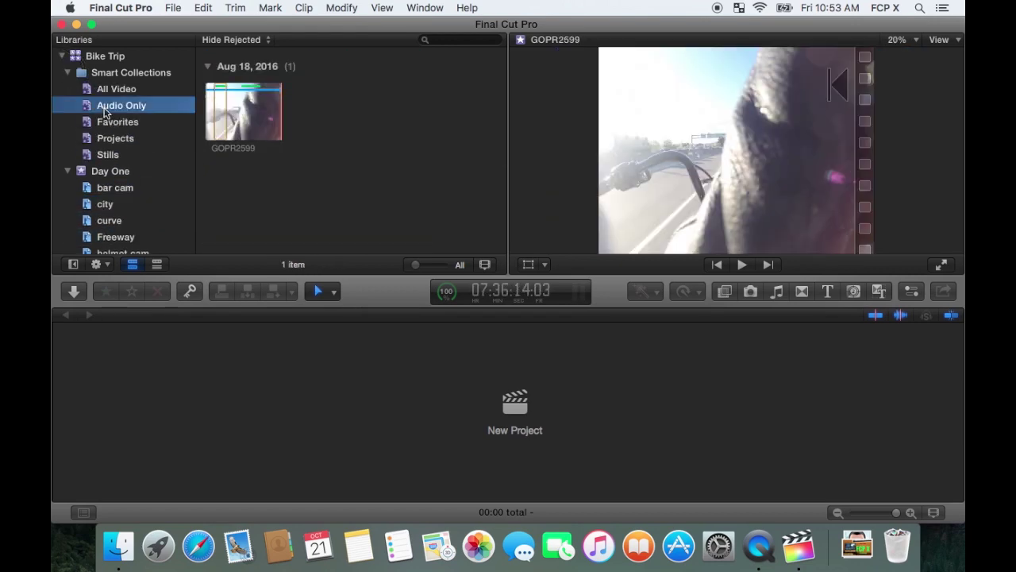
left_click(107, 89)
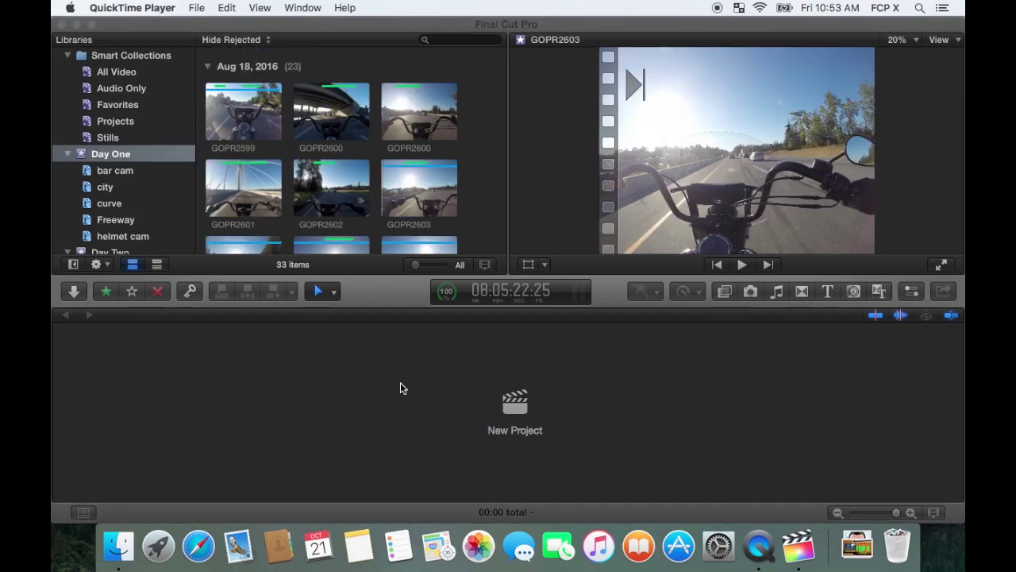
scroll(387, 191, "down", 3)
scroll(387, 191, "down", 3)
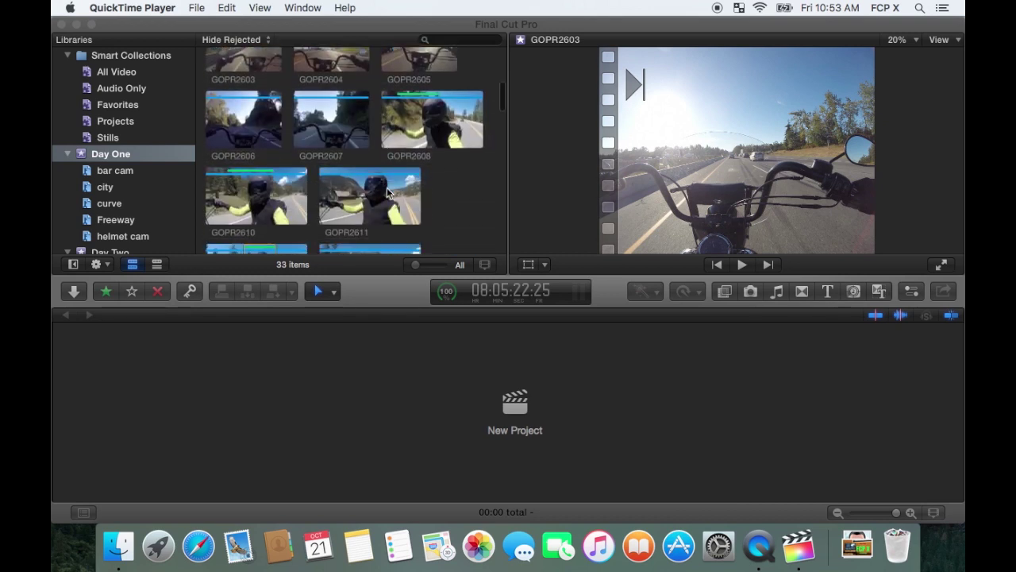
scroll(387, 191, "down", 3)
scroll(387, 190, "down", 3)
scroll(387, 190, "up", 10)
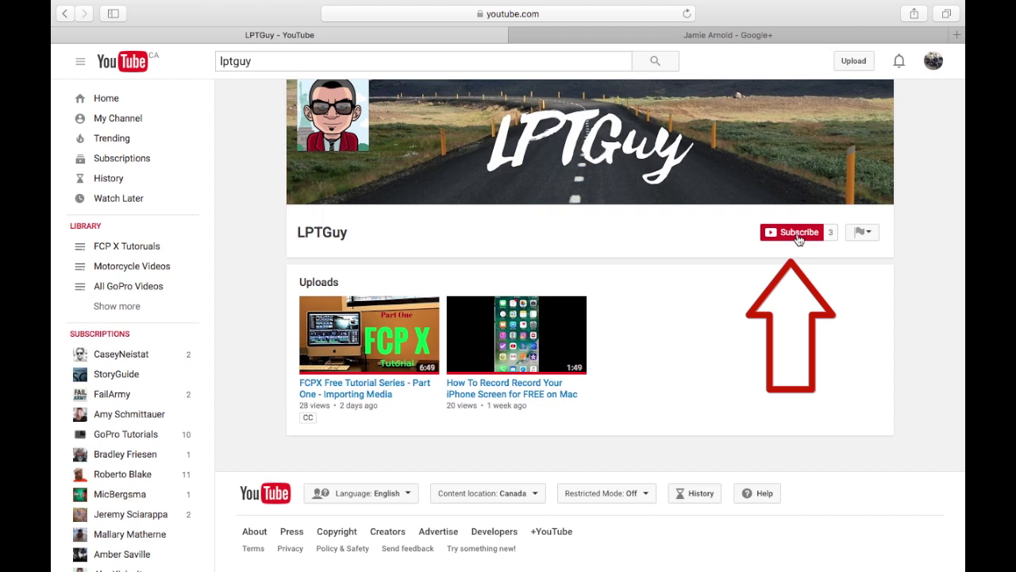
- Subscribe to the LPTGuy YouTube channel and turn on all of its notifications
left_click(798, 237)
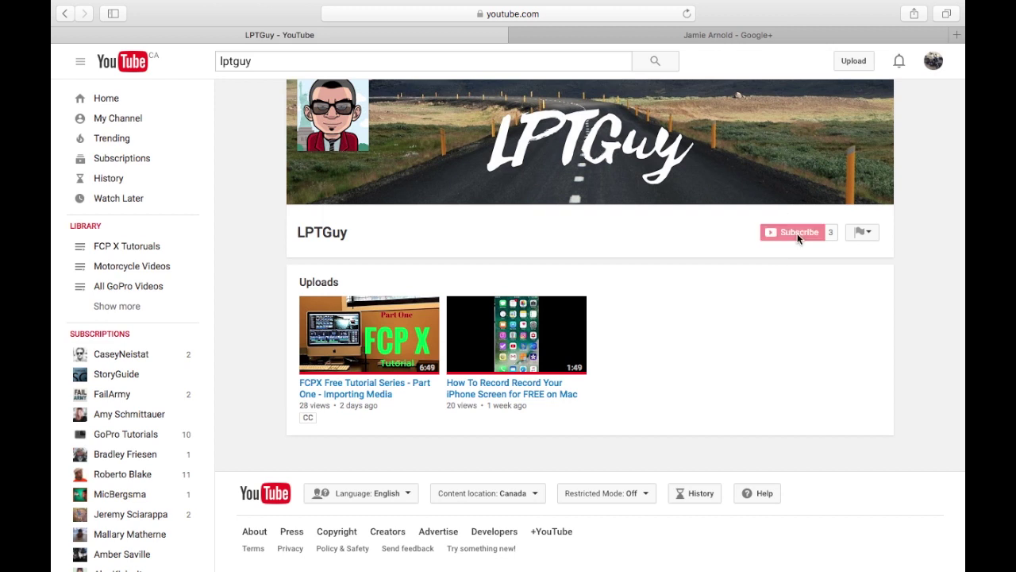
left_click(816, 235)
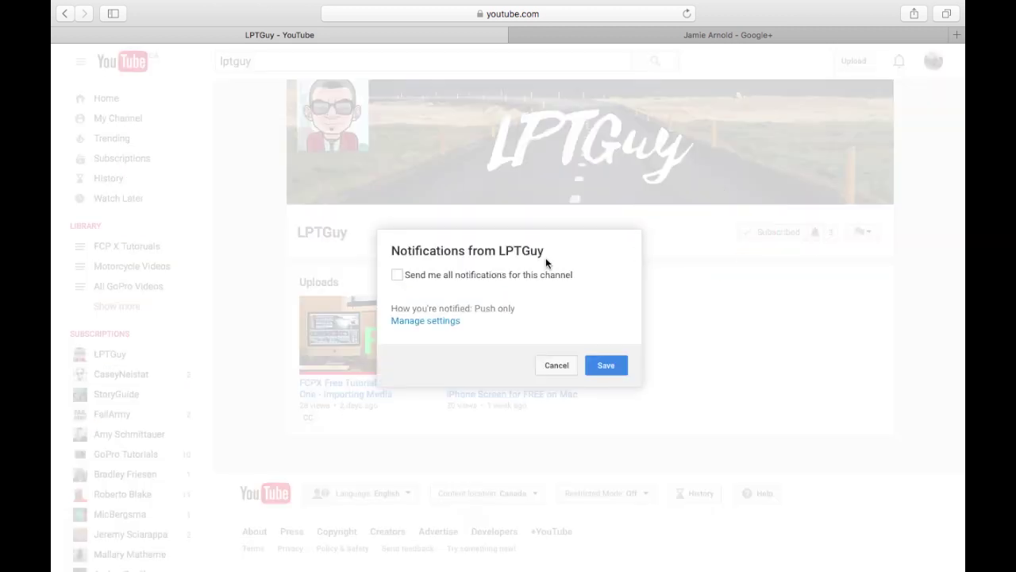
left_click(397, 275)
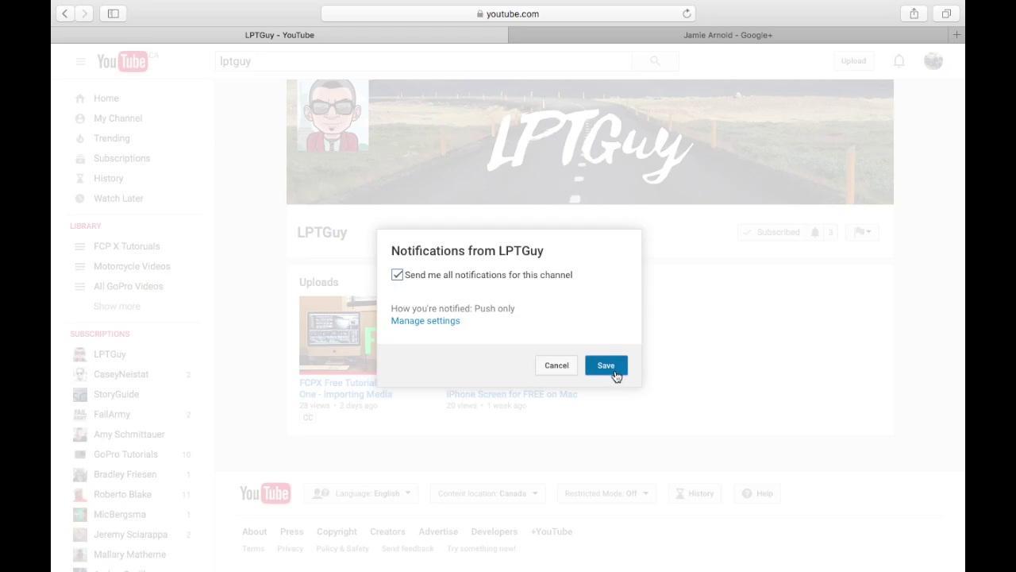